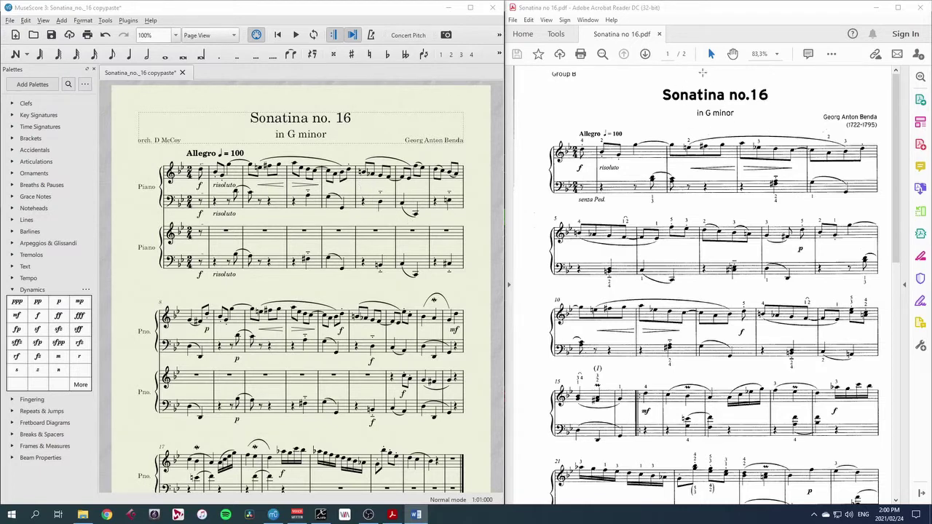
# Step: Close the reference PDF and maximize MuseScore so the Sonatina no. 16 score fills the screen
pyautogui.click(919, 7)
pyautogui.click(470, 8)
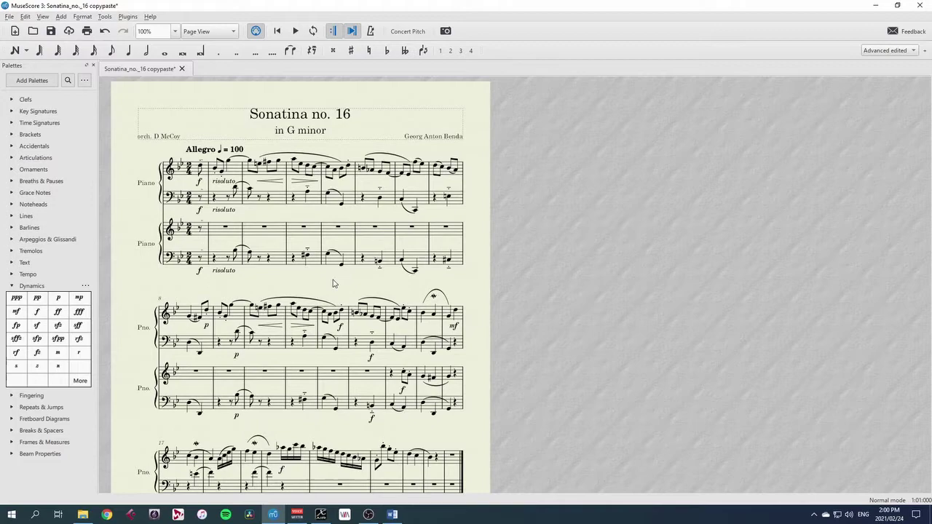
# Step: Add Violin, Trombone, Horn in F and Flute to the score's instrument list
pyautogui.press('i')
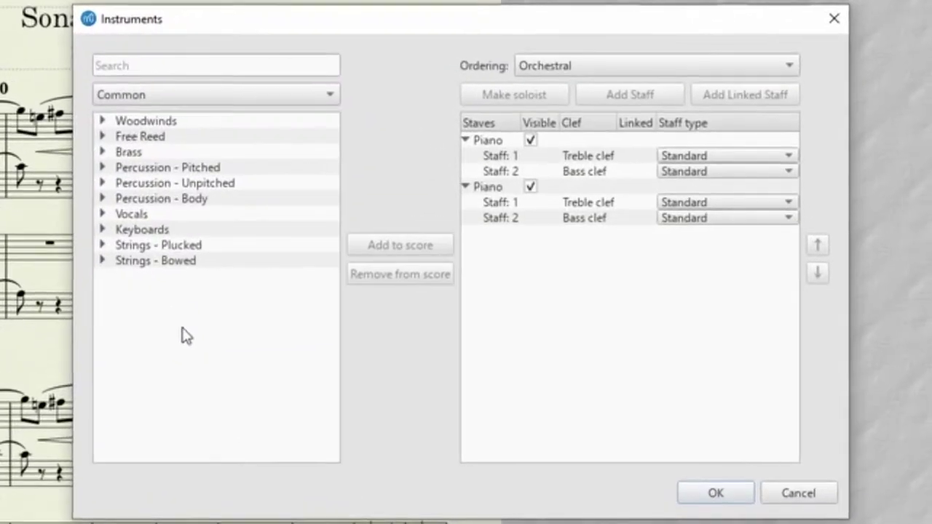
pyautogui.click(102, 261)
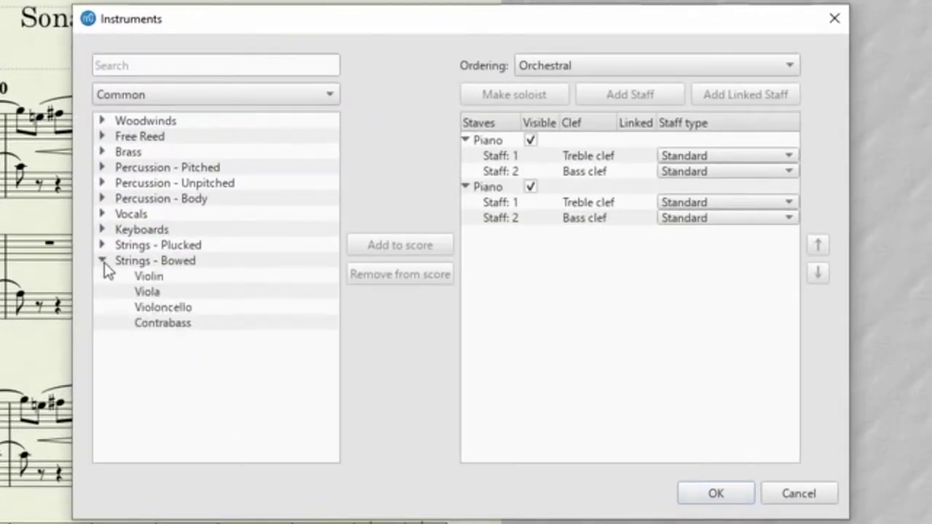
pyautogui.click(146, 279)
pyautogui.doubleClick(148, 283)
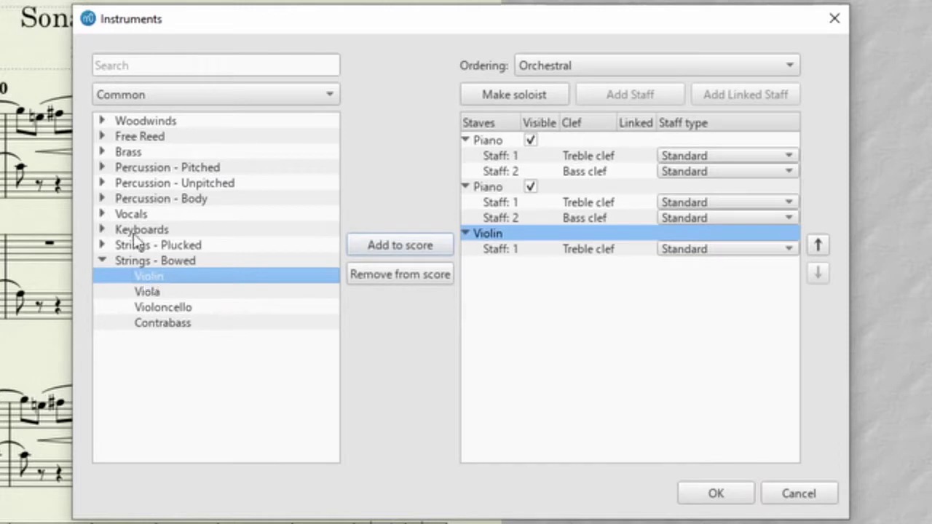
pyautogui.click(102, 152)
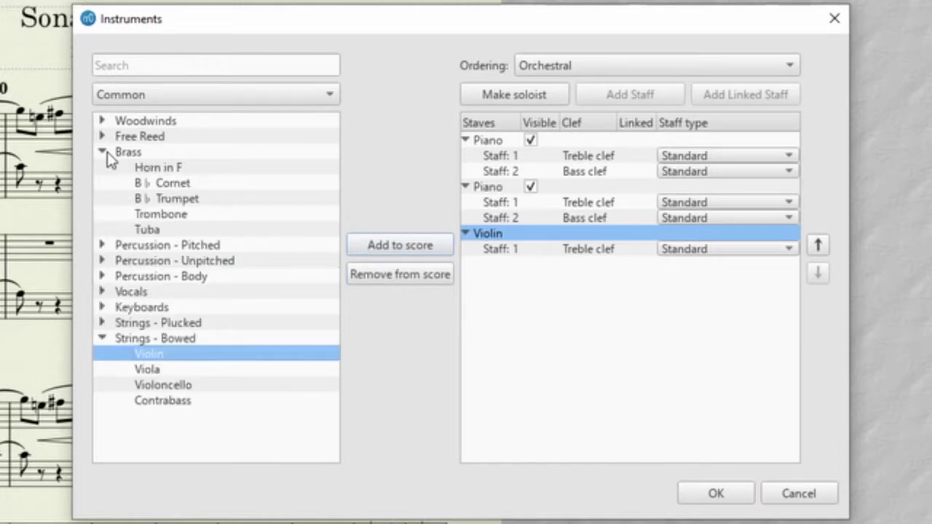
pyautogui.click(153, 215)
pyautogui.doubleClick(155, 217)
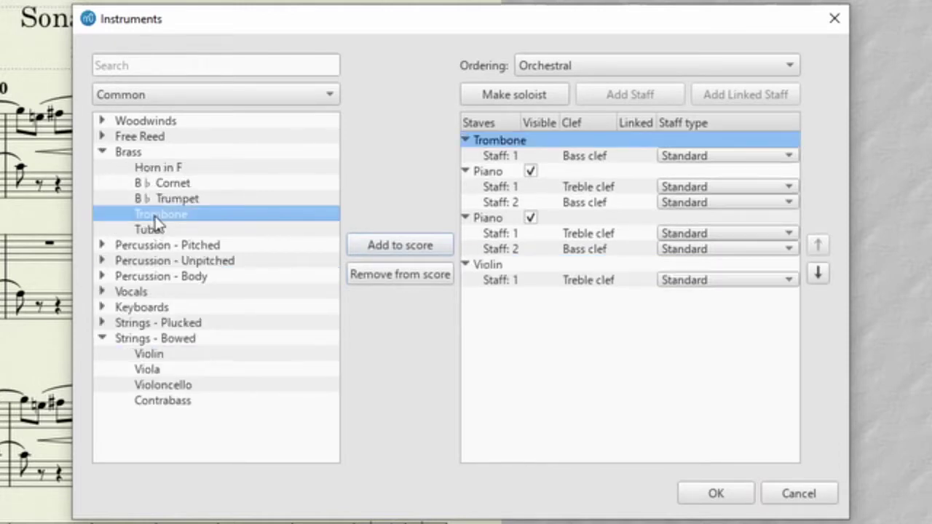
pyautogui.doubleClick(156, 168)
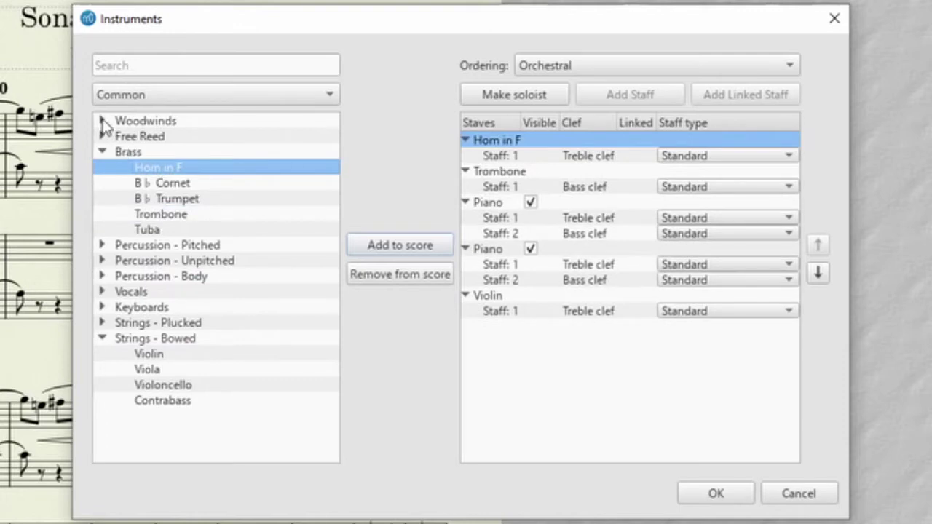
pyautogui.click(103, 122)
pyautogui.doubleClick(161, 152)
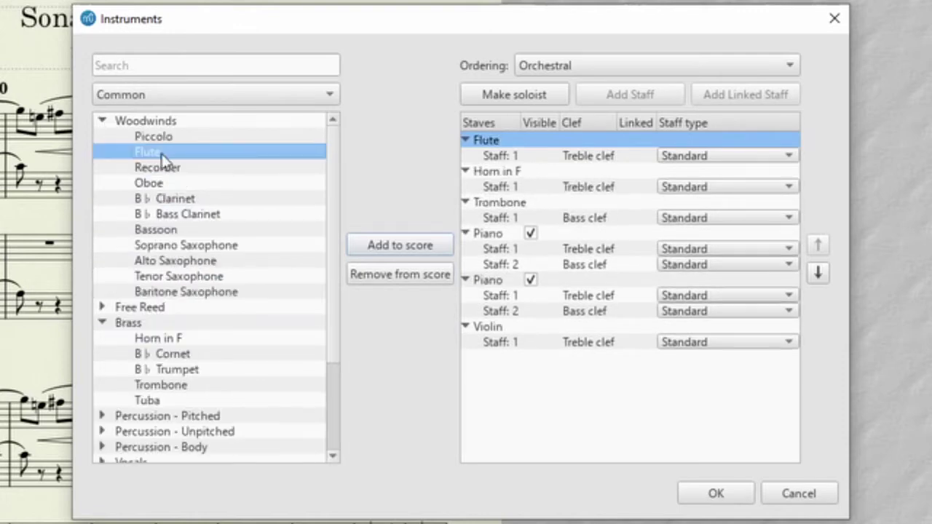
# Step: Move Violin up four places to sit just below Flute, then apply the lineup
pyautogui.click(496, 329)
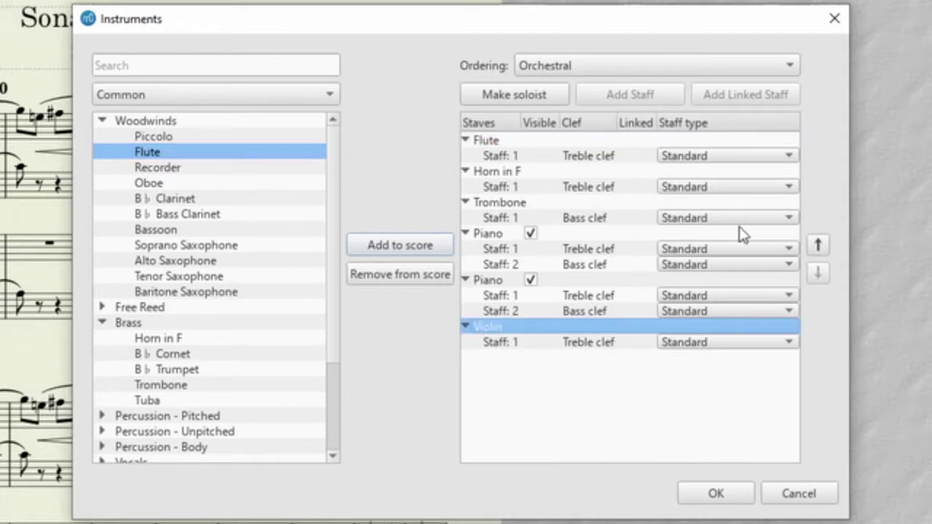
pyautogui.click(816, 246)
pyautogui.click(816, 246)
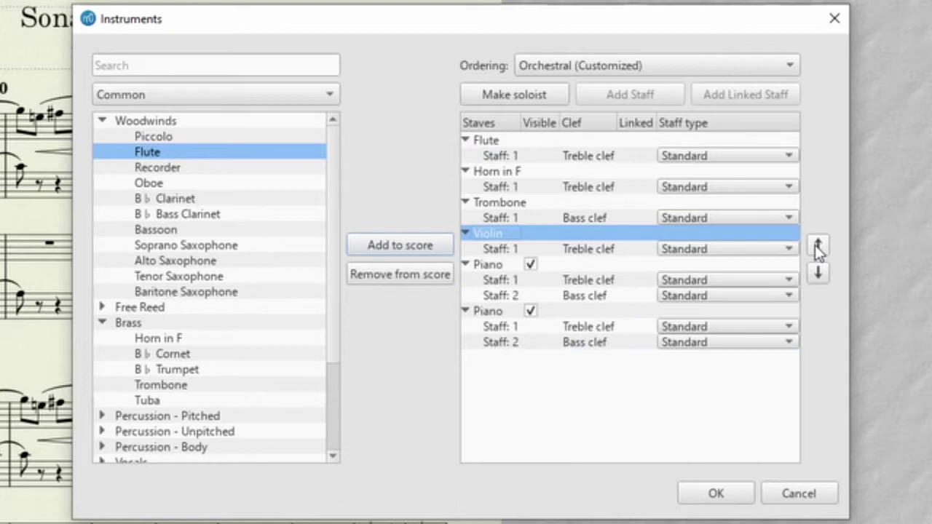
pyautogui.click(816, 246)
pyautogui.click(816, 246)
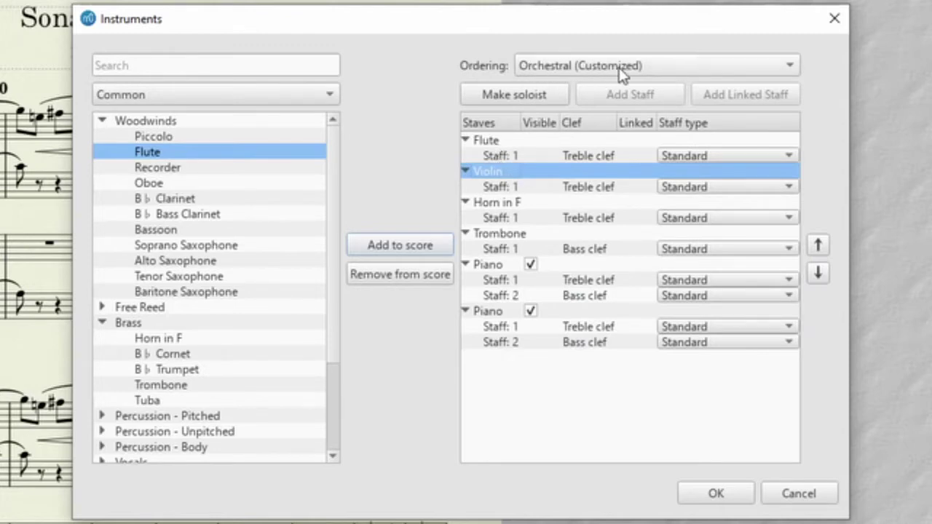
pyautogui.click(712, 494)
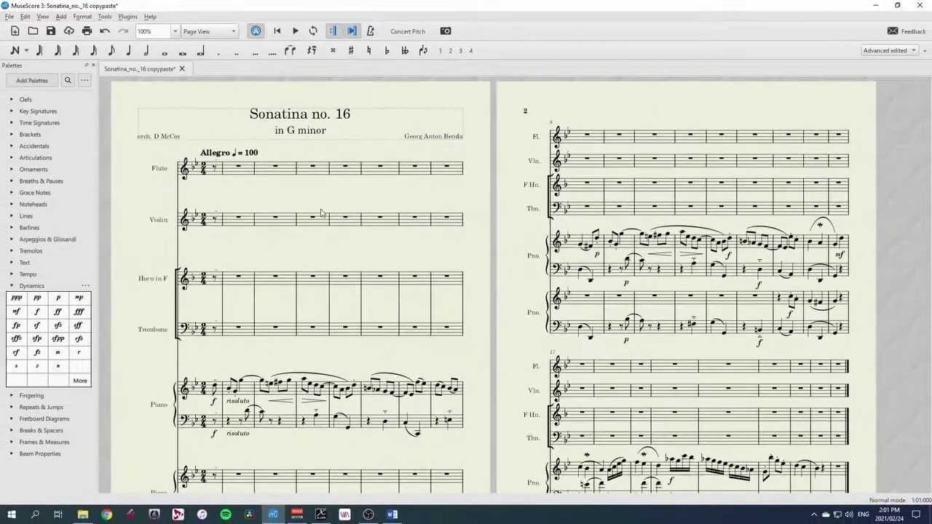
# Step: Select and delete the bracket joining the Horn in F and Trombone staves
pyautogui.scroll(-3, 313, 277)
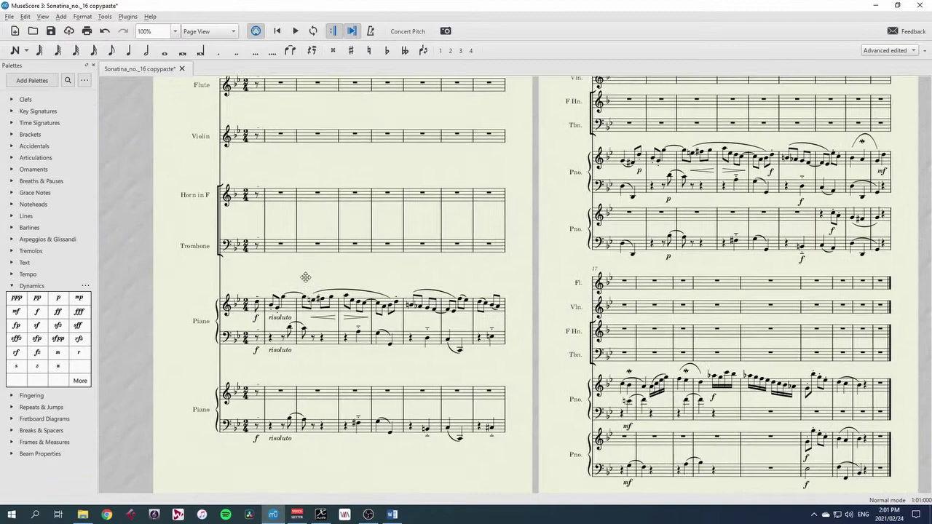
pyautogui.scroll(1, 305, 335)
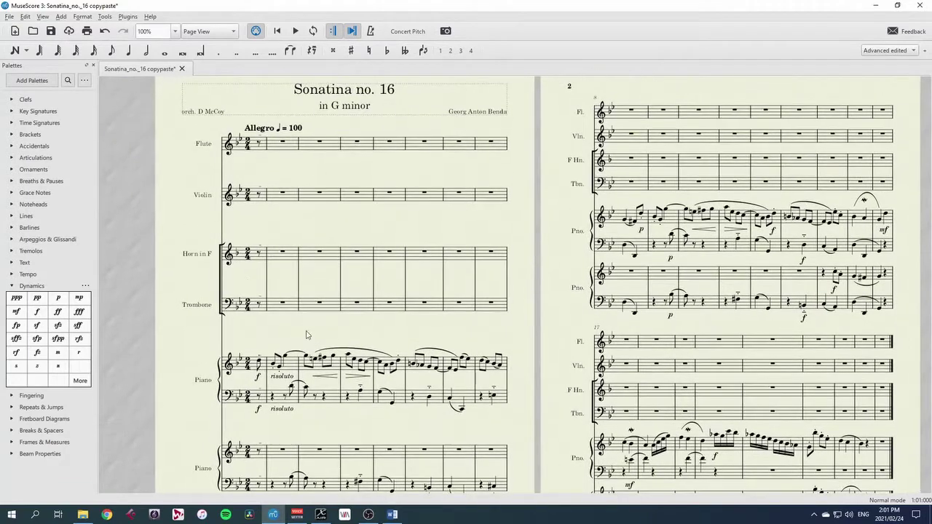
pyautogui.click(221, 274)
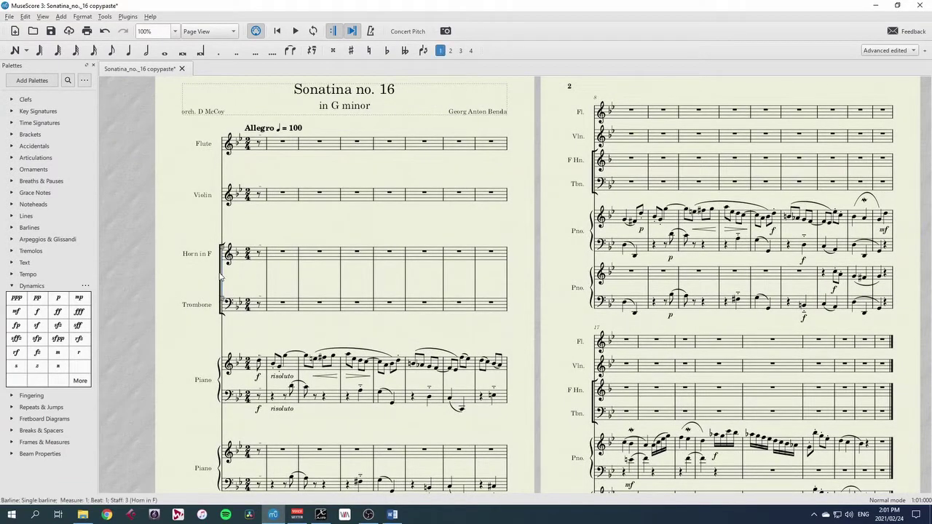
pyautogui.click(219, 277)
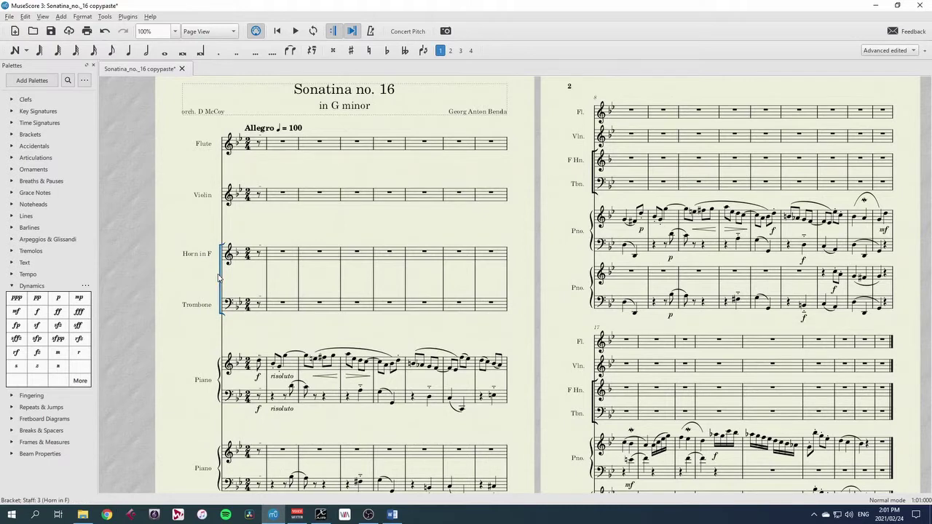
pyautogui.press('Delete')
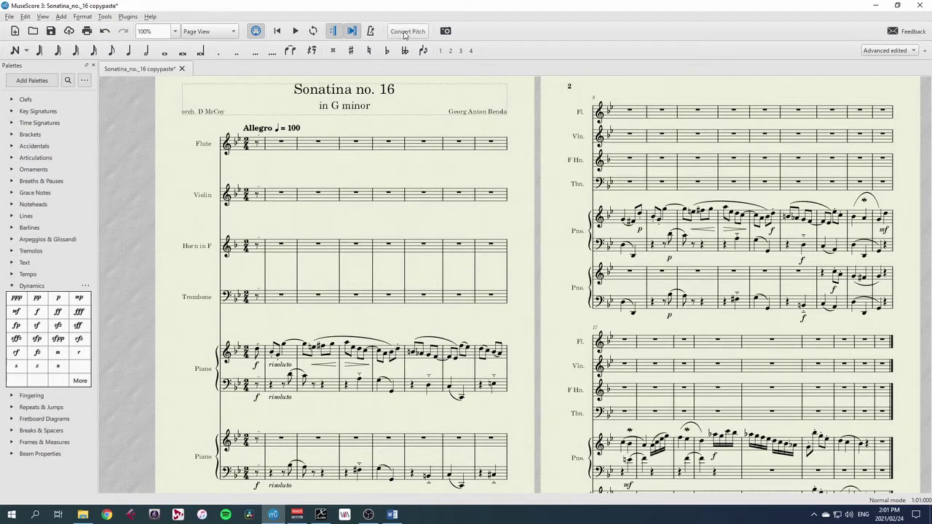
# Step: Switch the score to Continuous View and bring the opening measures into view
pyautogui.click(234, 31)
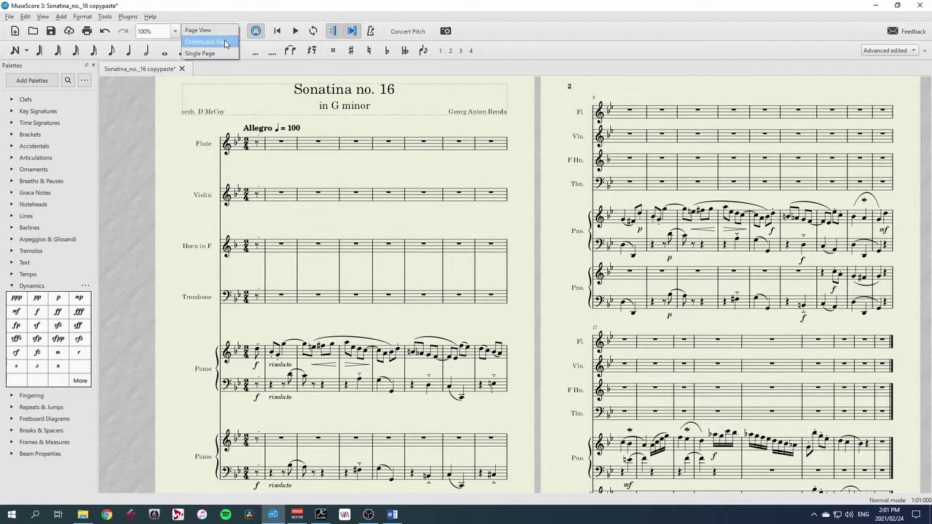
pyautogui.click(225, 43)
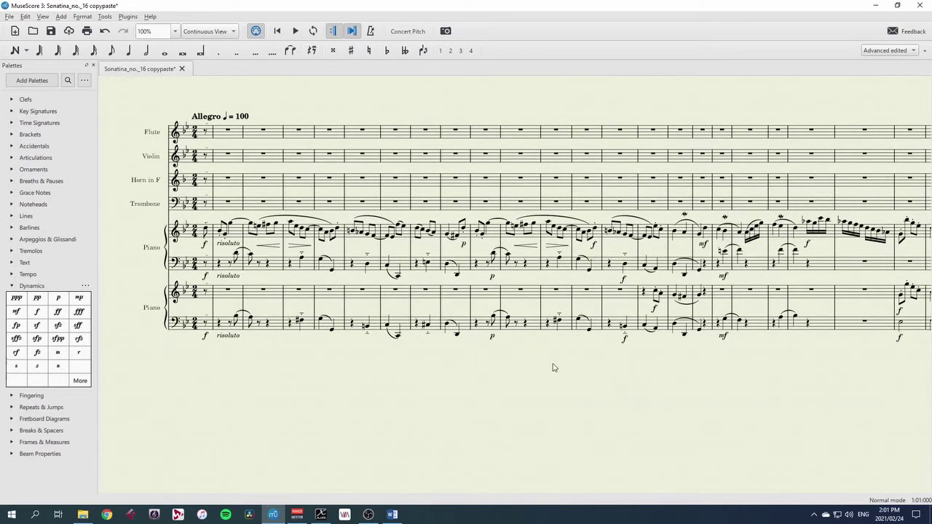
pyautogui.moveTo(590, 367); pyautogui.dragTo(619, 361)
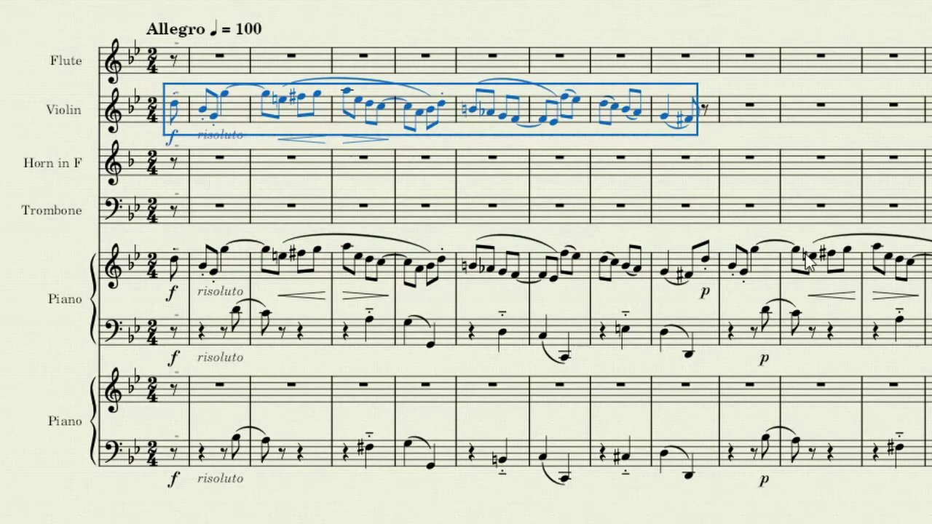
# Step: Split the flute measure rest and paste the piano phrase at its eighth-rest pickup
pyautogui.hscroll(10, 207, 173)
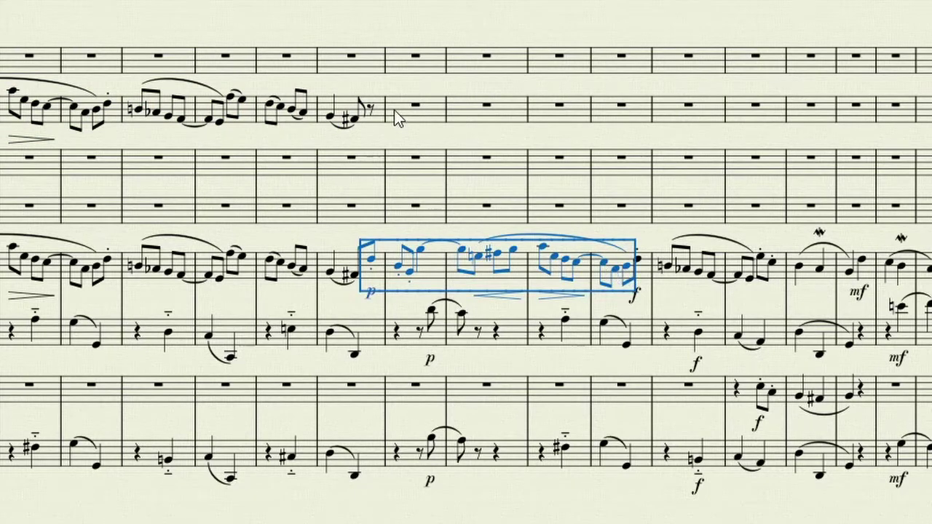
pyautogui.click(372, 68)
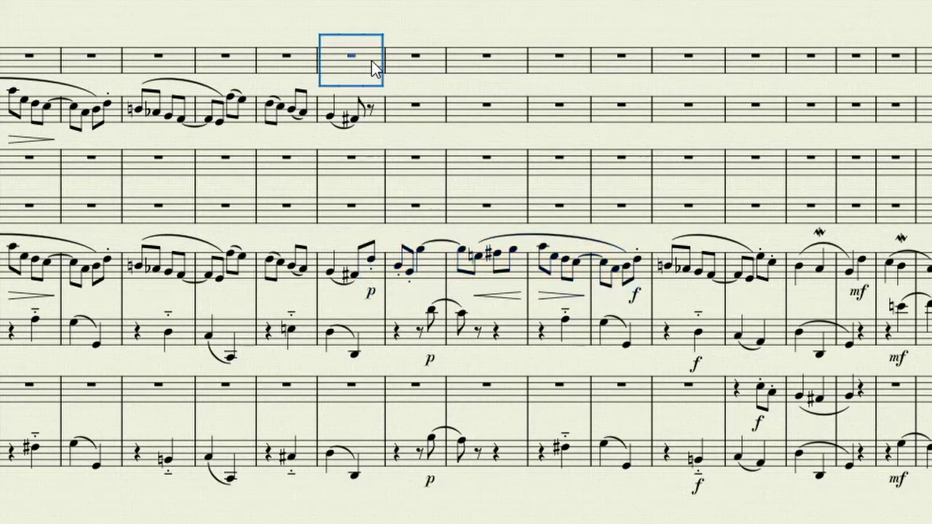
pyautogui.hotkey('ctrl', 'v')
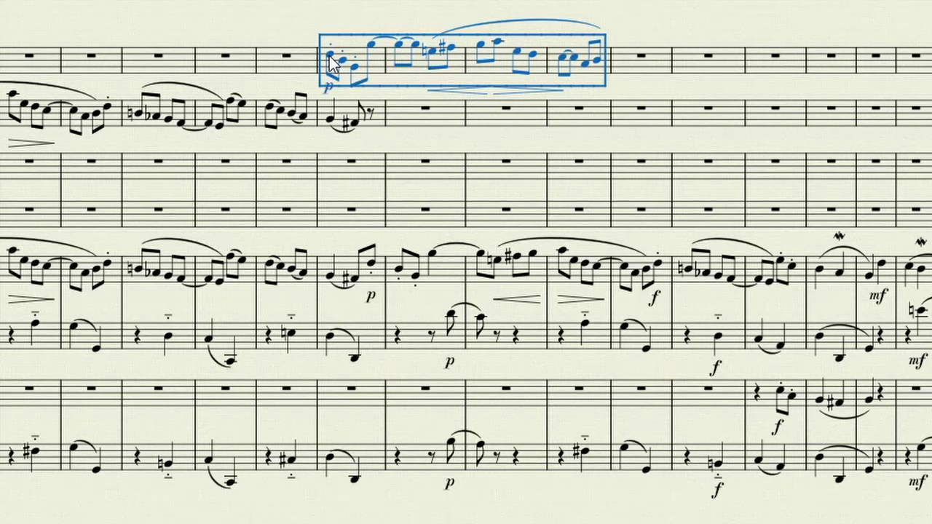
pyautogui.moveTo(331, 62); pyautogui.dragTo(371, 74)
pyautogui.hotkey('ctrl', 'z')
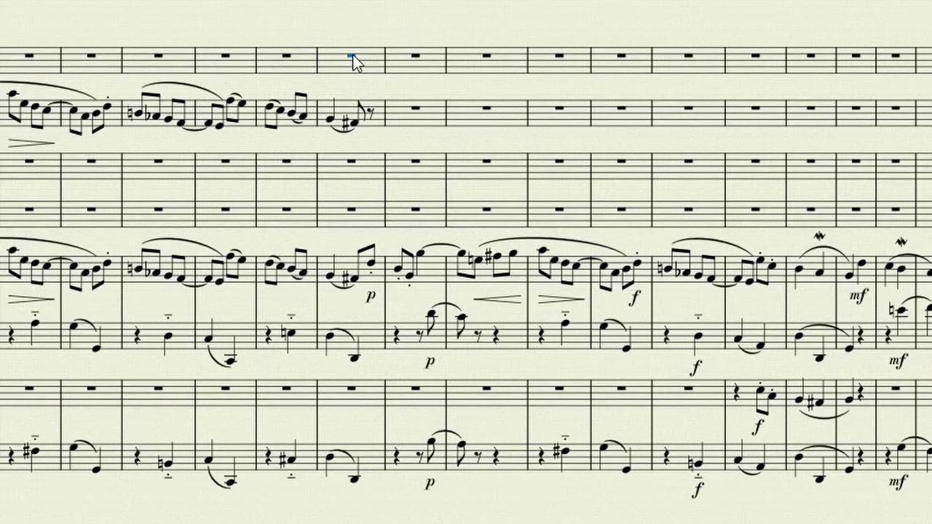
pyautogui.press('5')
pyautogui.hotkey('ctrl', 'v')
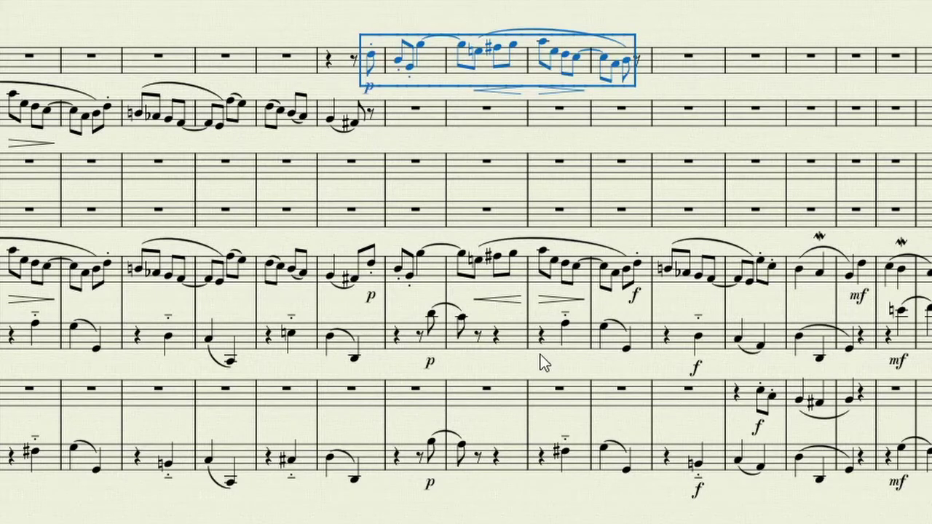
# Step: Select the piano phrase from the f to before the mf, then the empty horn measure
pyautogui.click(638, 265)
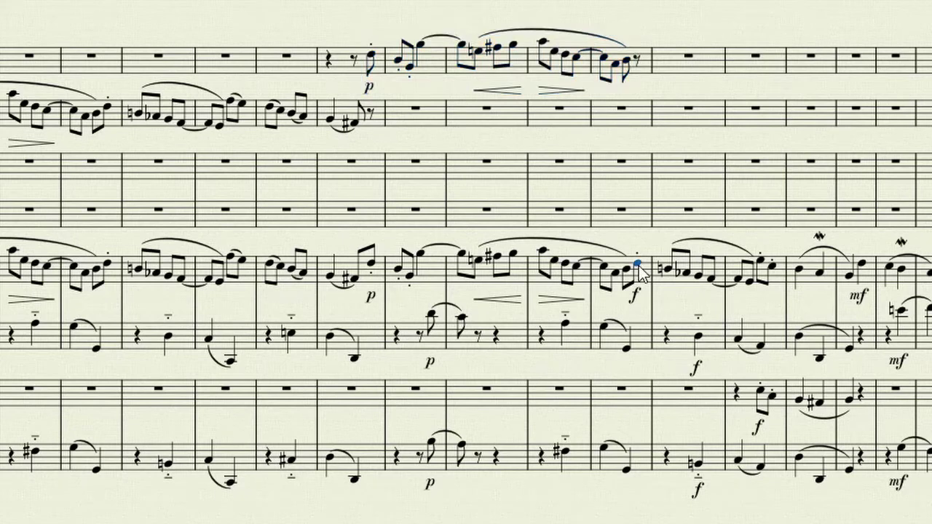
pyautogui.keyDown('shift'); pyautogui.click(851, 277); pyautogui.keyUp('shift')
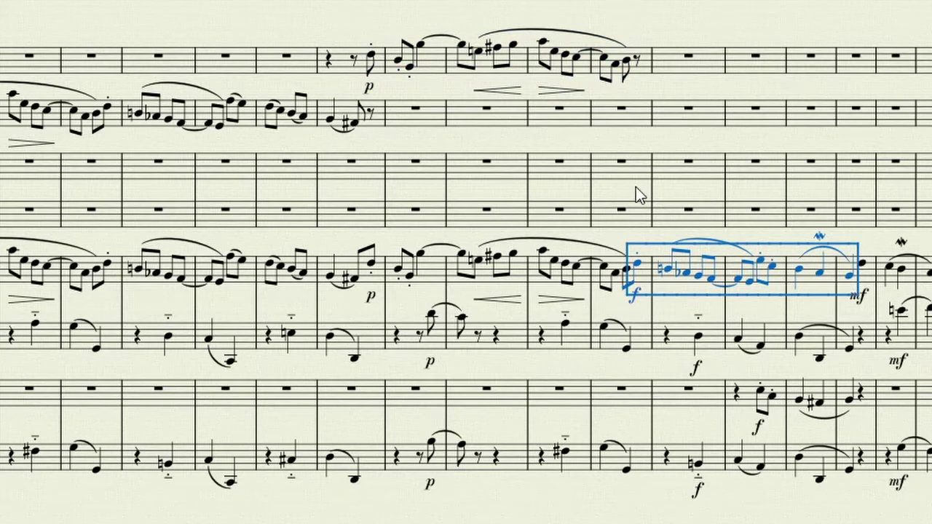
pyautogui.click(622, 162)
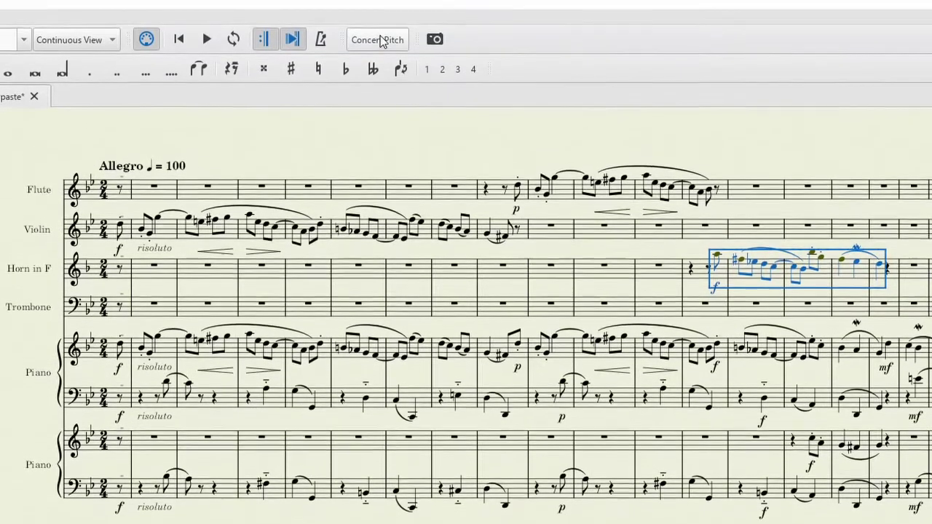
# Step: Toggle Concert Pitch on, off and on again so the horn shows untransposed
pyautogui.click(378, 19)
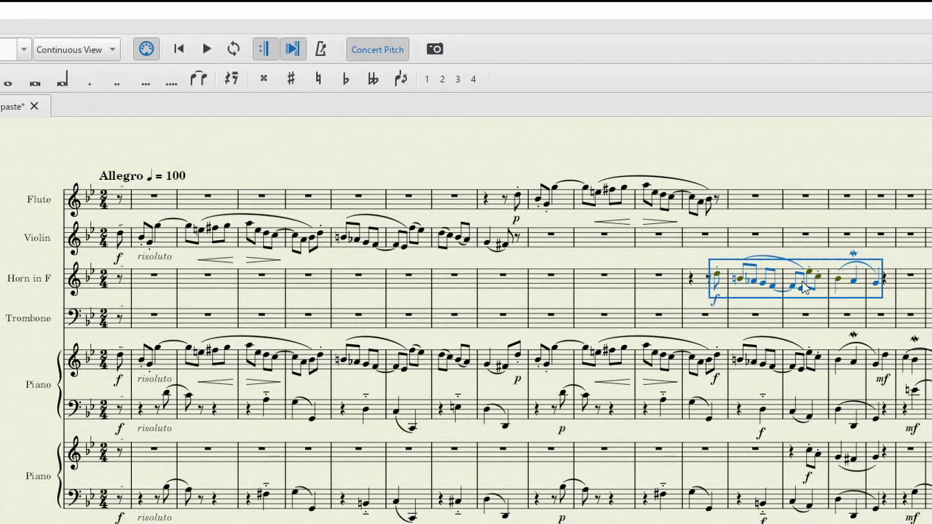
pyautogui.click(377, 51)
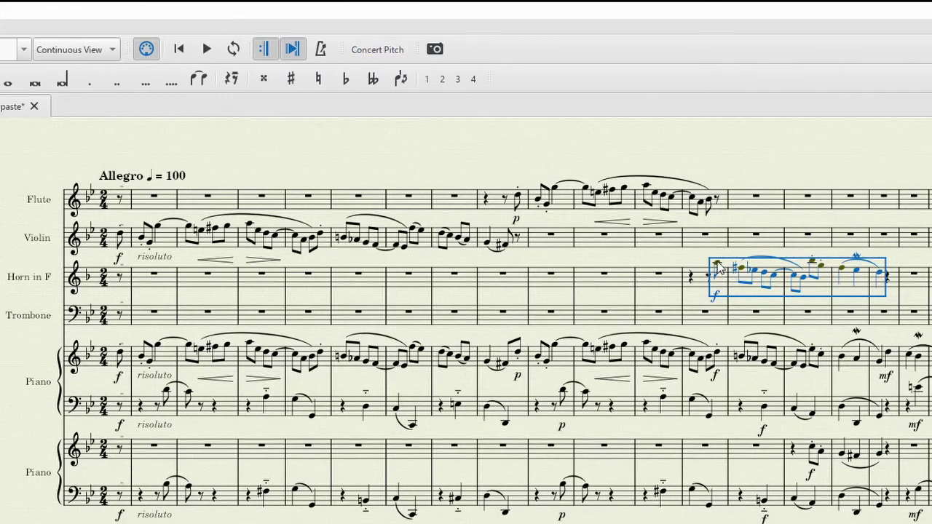
pyautogui.click(372, 52)
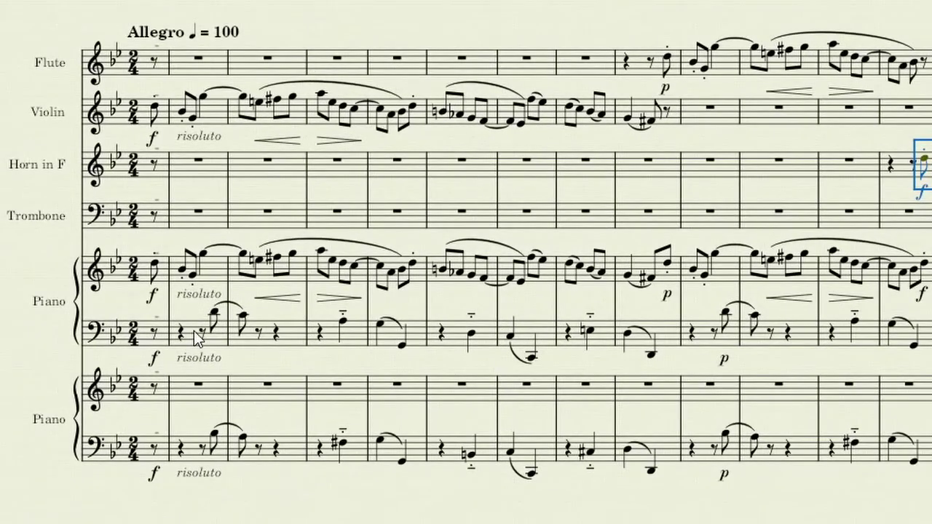
# Step: Drag both piano left-hand f dynamics beside risoluto, then select bass measures 1–8
pyautogui.click(198, 338)
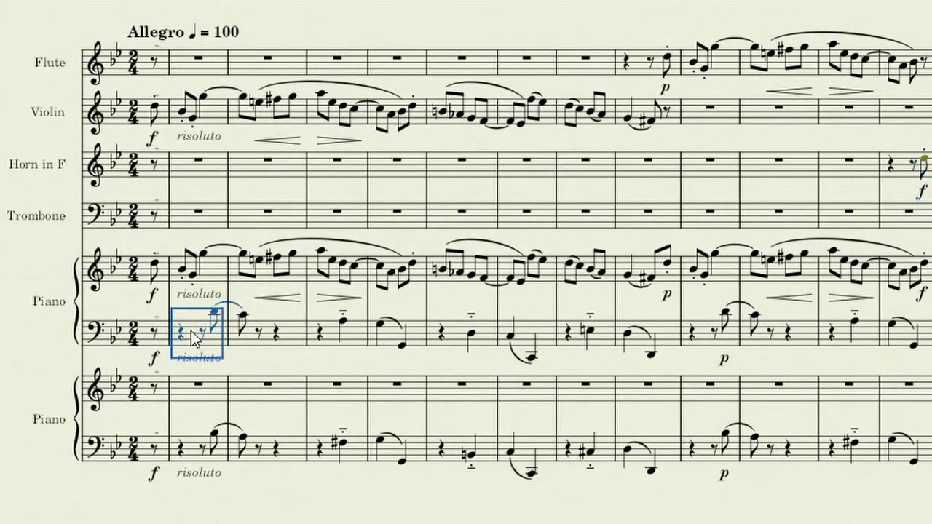
pyautogui.click(156, 357)
pyautogui.moveTo(156, 357); pyautogui.dragTo(211, 362)
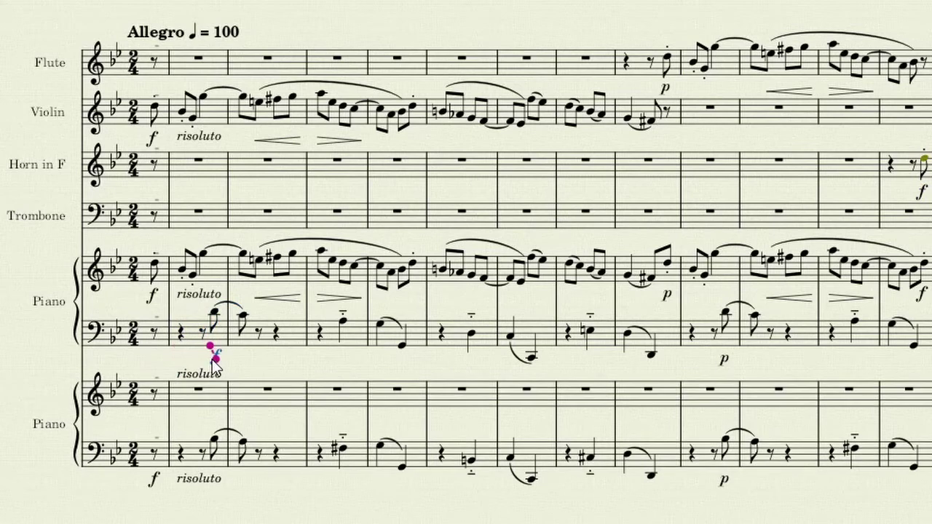
pyautogui.moveTo(154, 481); pyautogui.dragTo(215, 479)
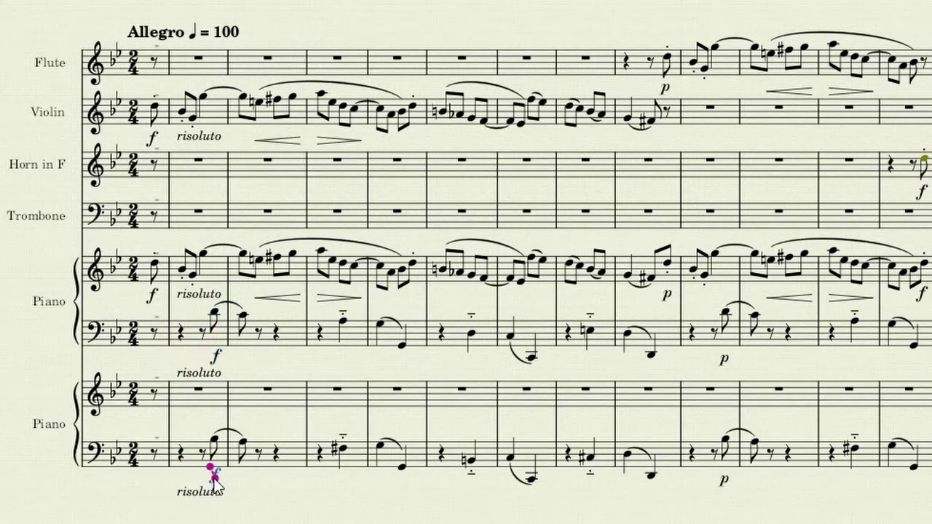
pyautogui.click(194, 334)
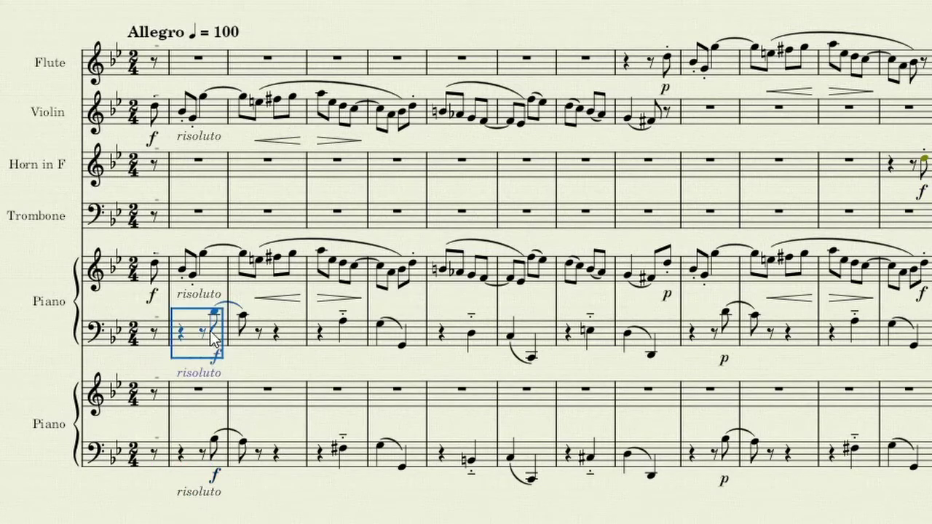
pyautogui.keyDown('shift'); pyautogui.click(669, 345); pyautogui.keyUp('shift')
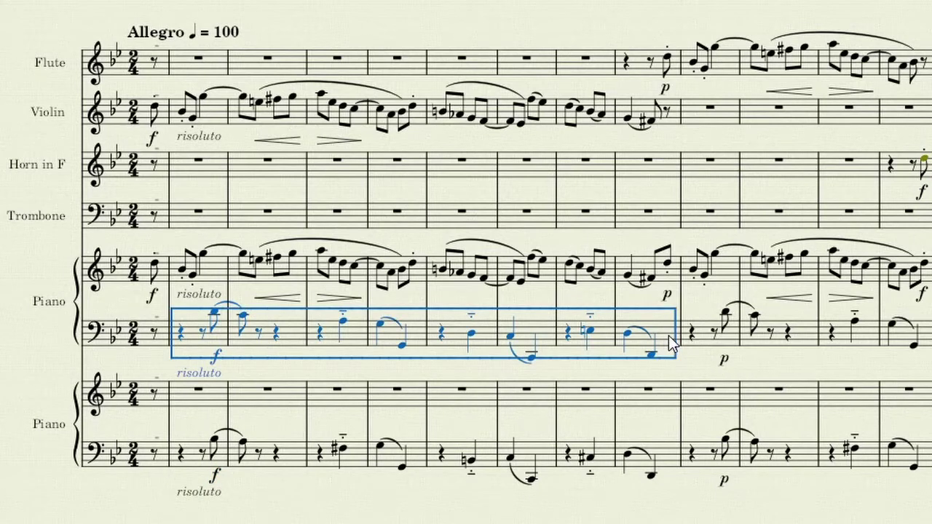
# Step: Paste the piano bass measures into Horn in F from measure 1
pyautogui.click(184, 166)
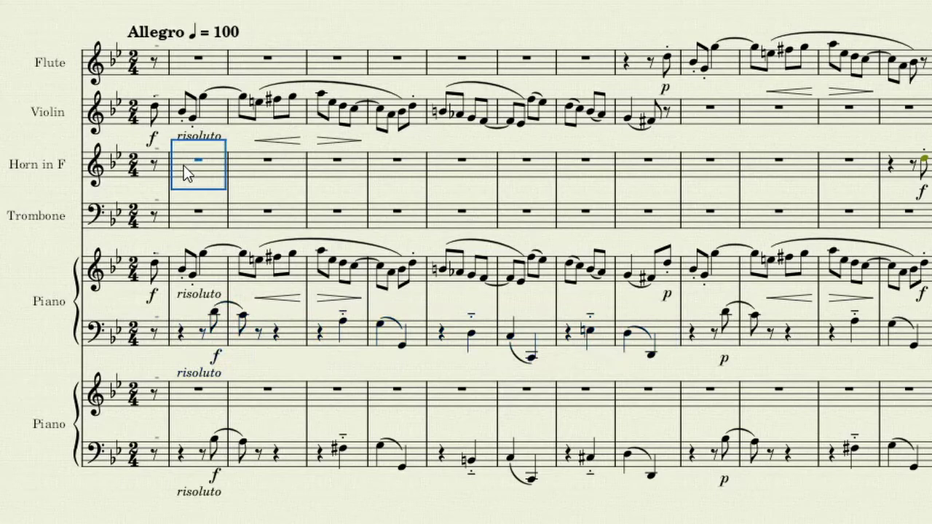
pyautogui.hotkey('ctrl', 'v')
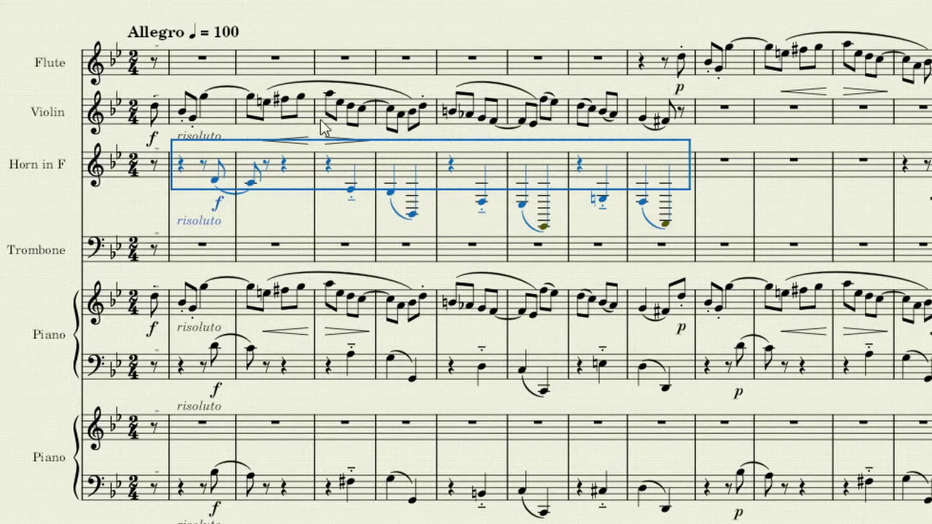
pyautogui.hotkey('ctrl', 'Up')
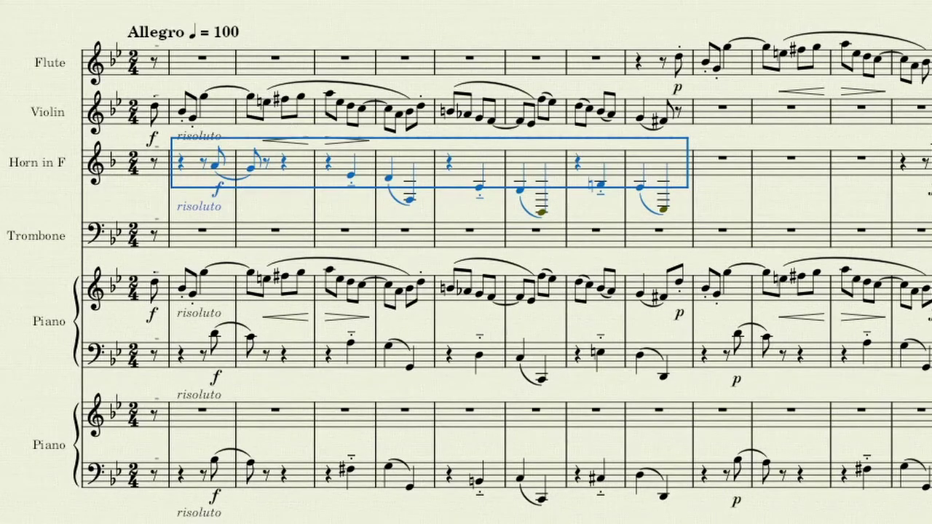
pyautogui.hotkey('ctrl', 'z')
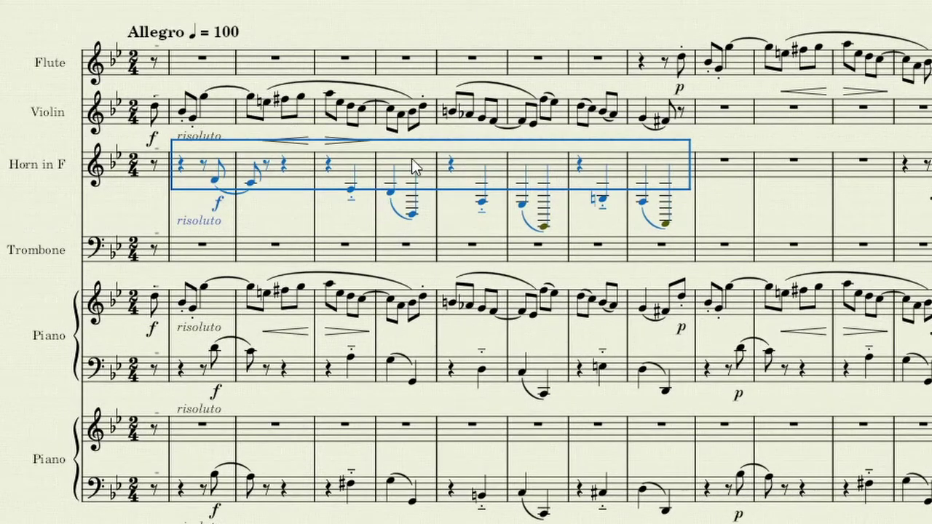
# Step: Raise the lowest horn note in measure 6 by an octave
pyautogui.click(412, 214)
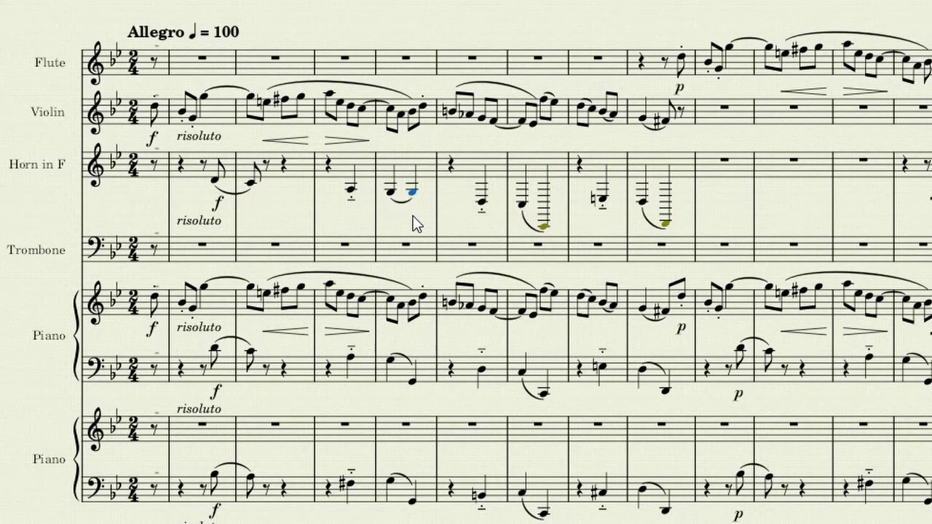
pyautogui.click(546, 232)
pyautogui.click(545, 228)
pyautogui.hotkey('ctrl', 'Up')
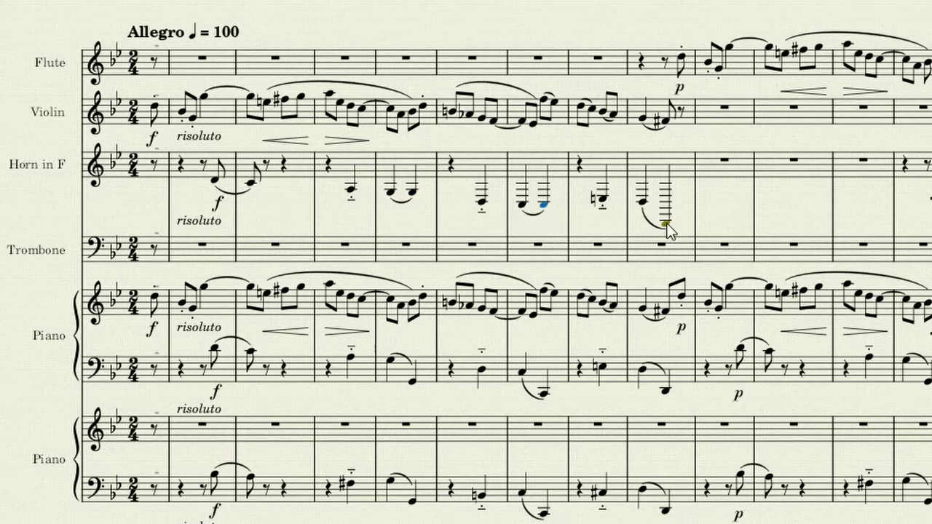
pyautogui.press('Escape')
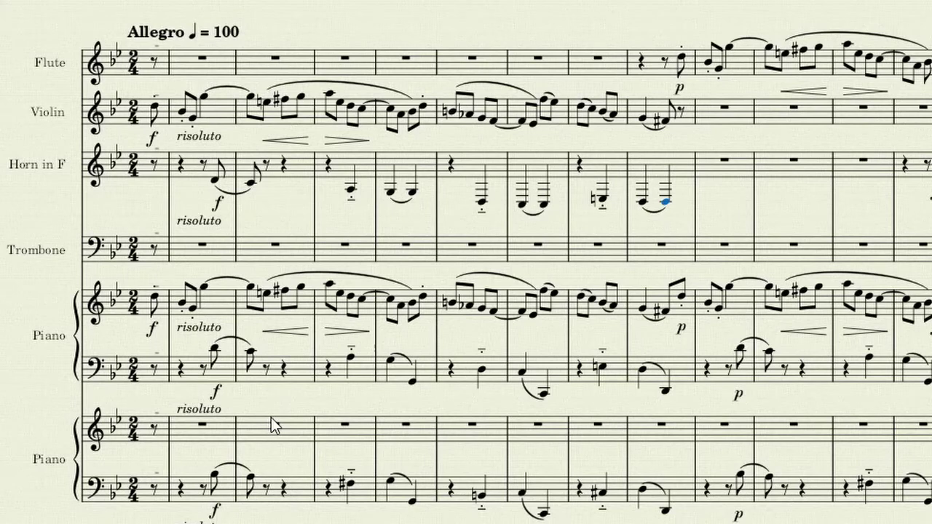
# Step: Paste the lower piano's bass measures 1–8 into Trombone, lifting measure 6's low note an octave
pyautogui.click(198, 487)
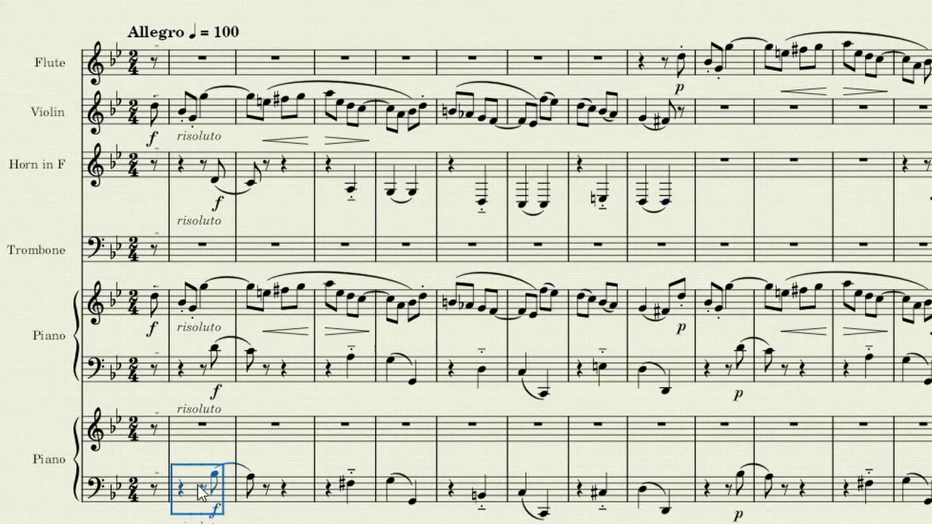
pyautogui.keyDown('shift'); pyautogui.click(688, 499); pyautogui.keyUp('shift')
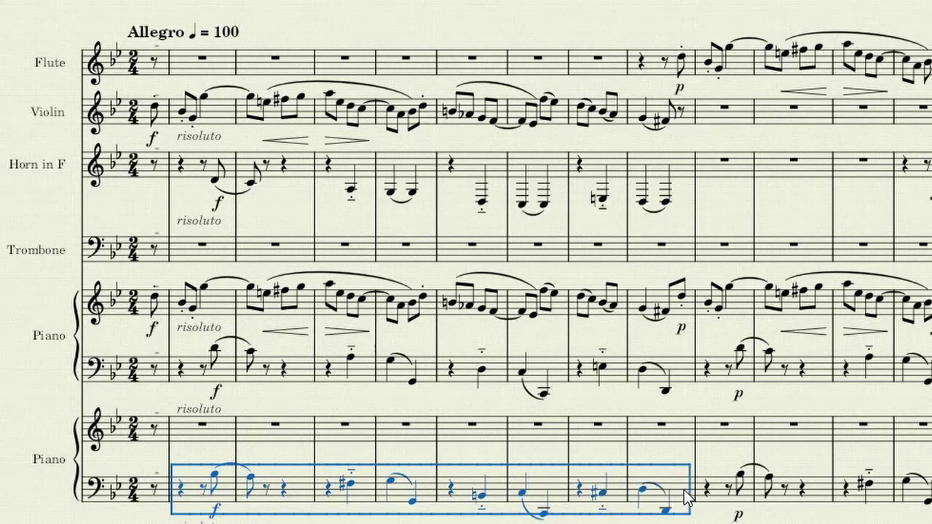
pyautogui.click(224, 250)
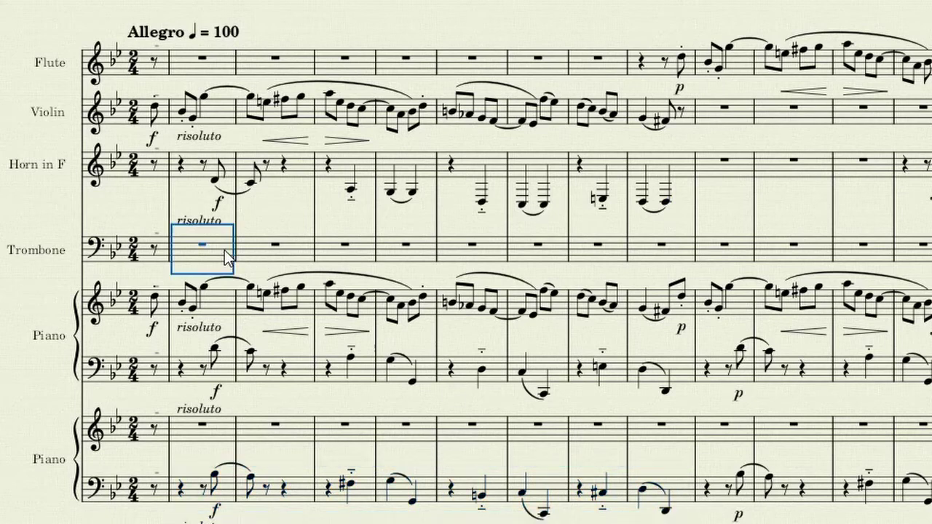
pyautogui.hotkey('ctrl', 'v')
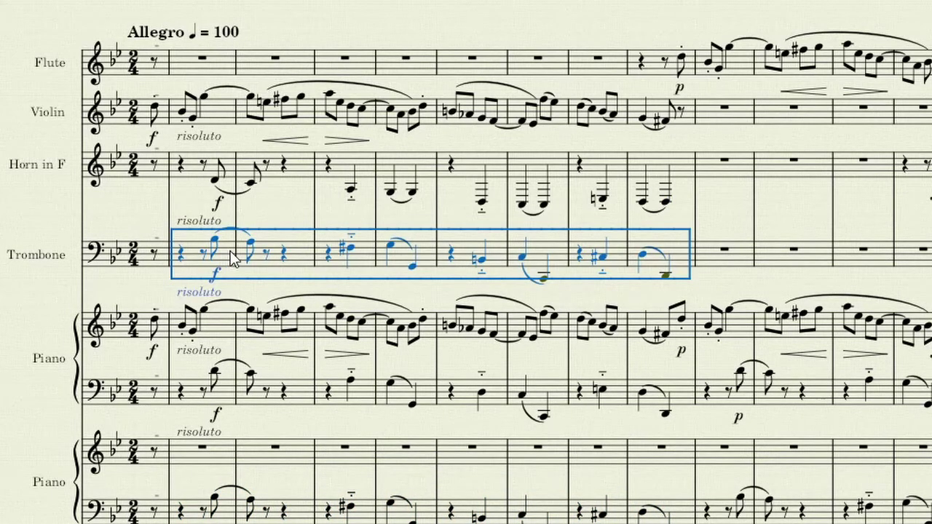
pyautogui.press('Escape')
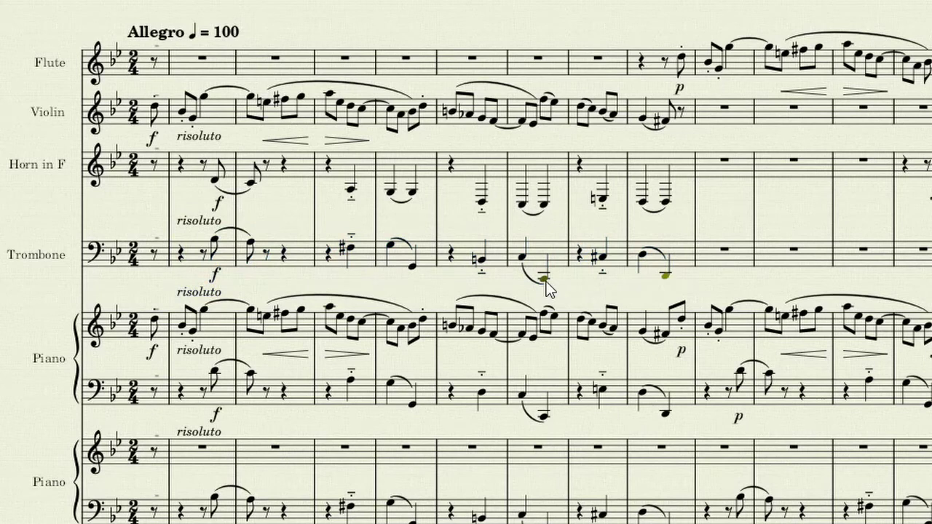
pyautogui.click(543, 278)
pyautogui.hotkey('ctrl', 'Up')
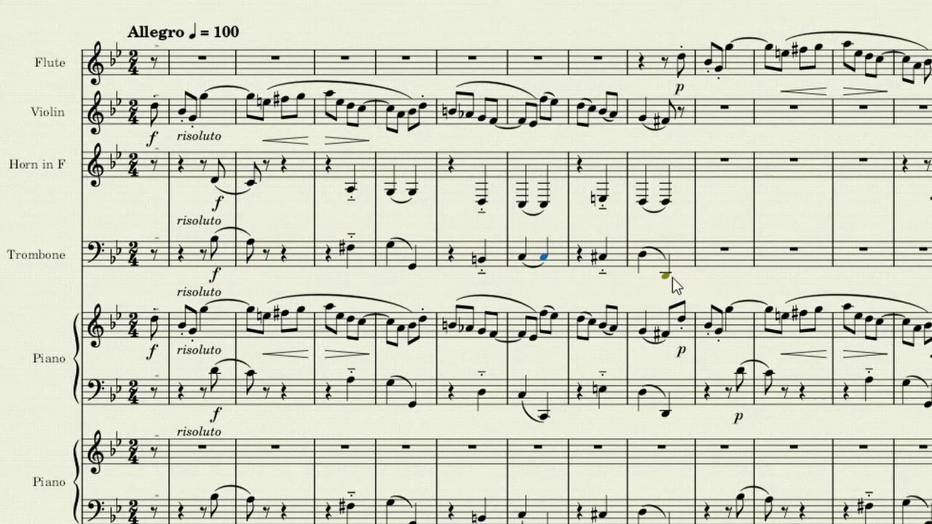
# Step: Deselect the Trombone note, close the Mixer (F10) with both Pianos muted, and select the Violin's first note
pyautogui.press('Escape')
pyautogui.press('Escape')
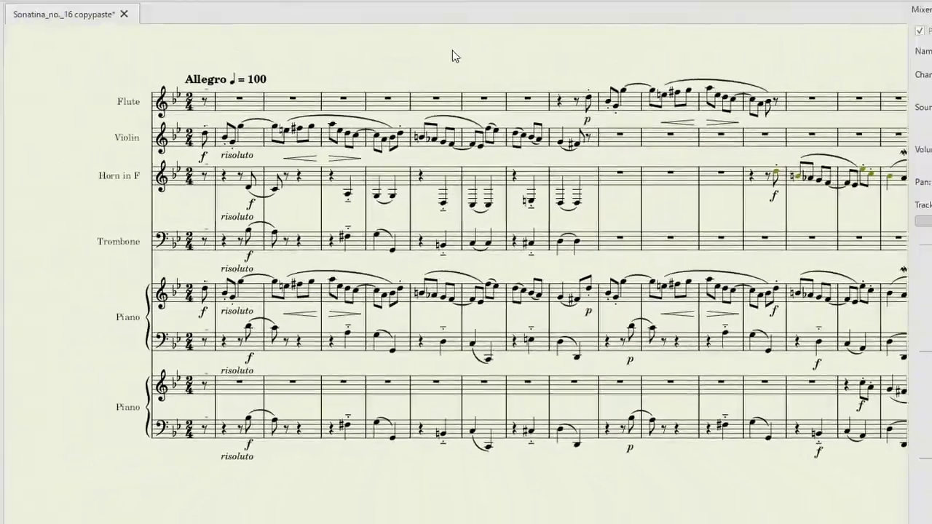
pyautogui.hscroll(2, 922, 329)
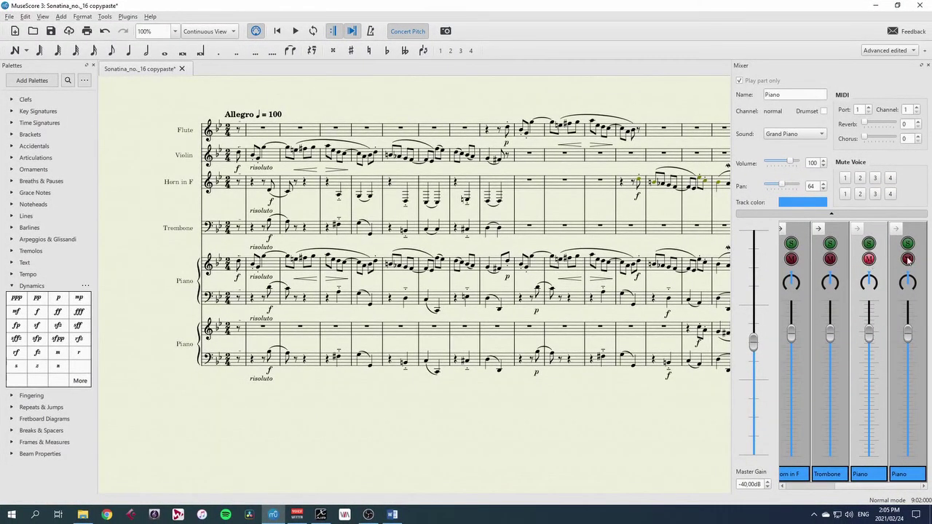
pyautogui.press('F10')
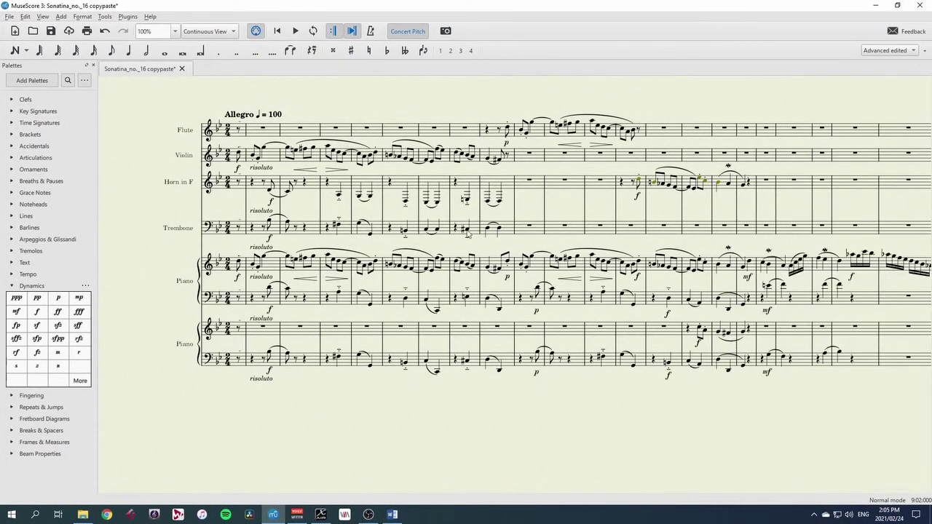
pyautogui.click(240, 154)
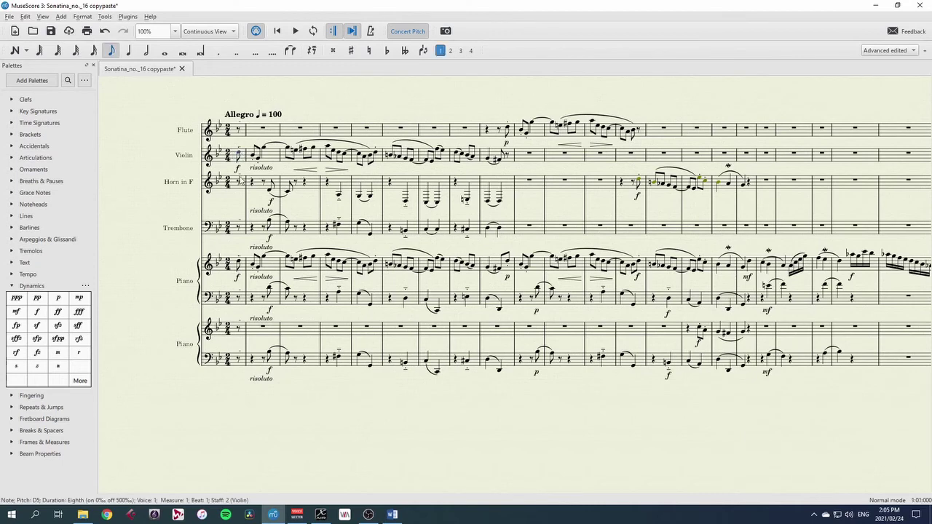
pyautogui.press('space')
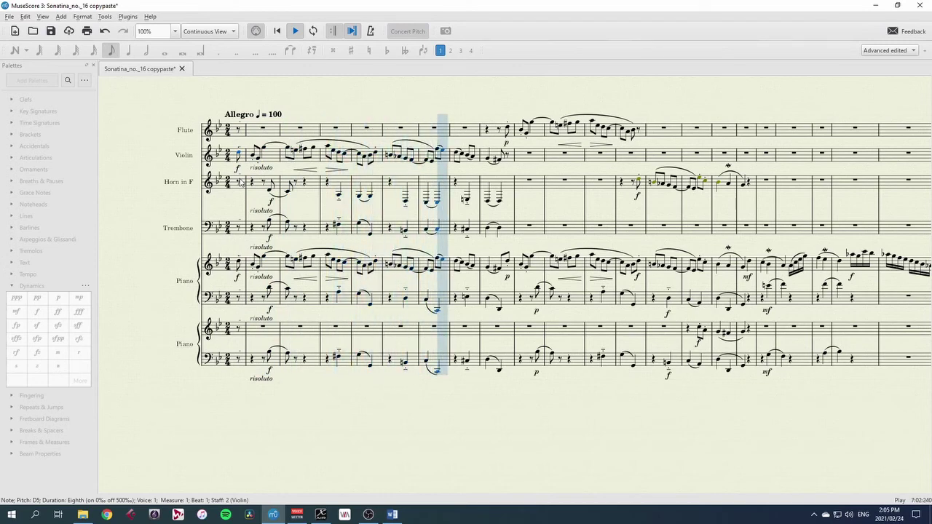
pyautogui.press('space')
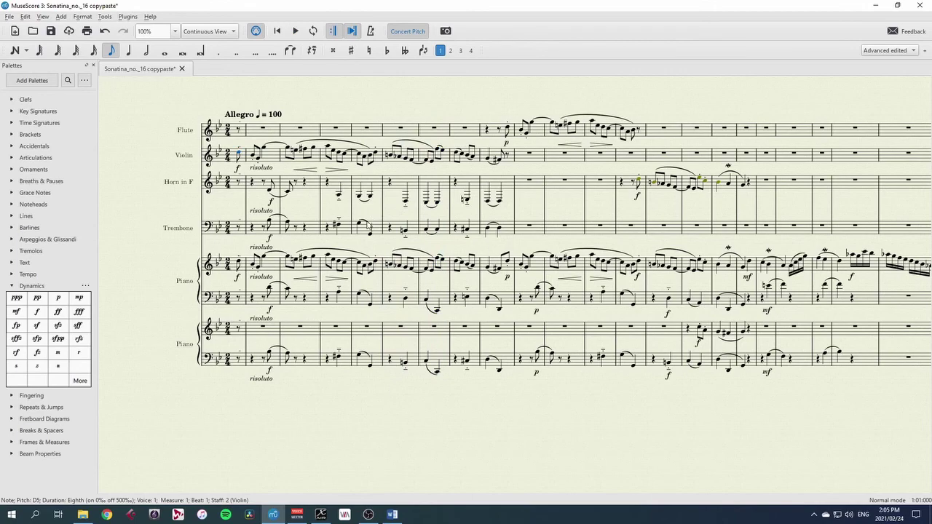